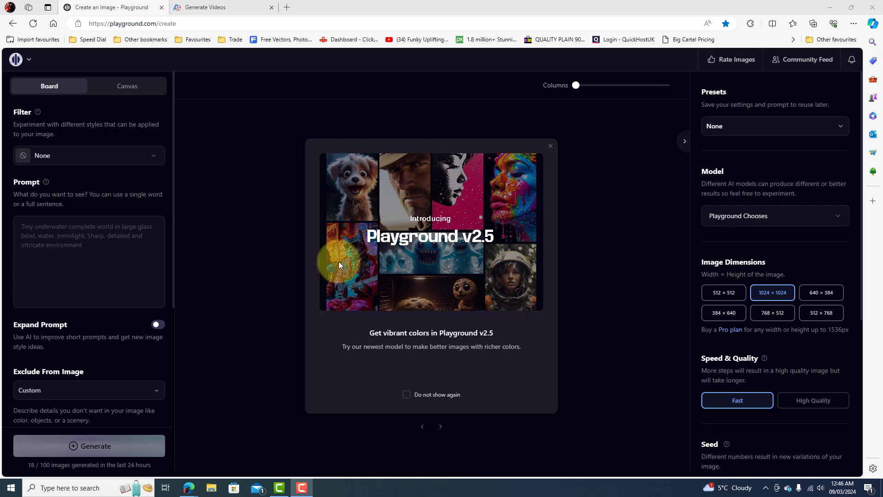
Apply the Zavy Chroma XL filter to the image generation settings.
left_click(67, 228)
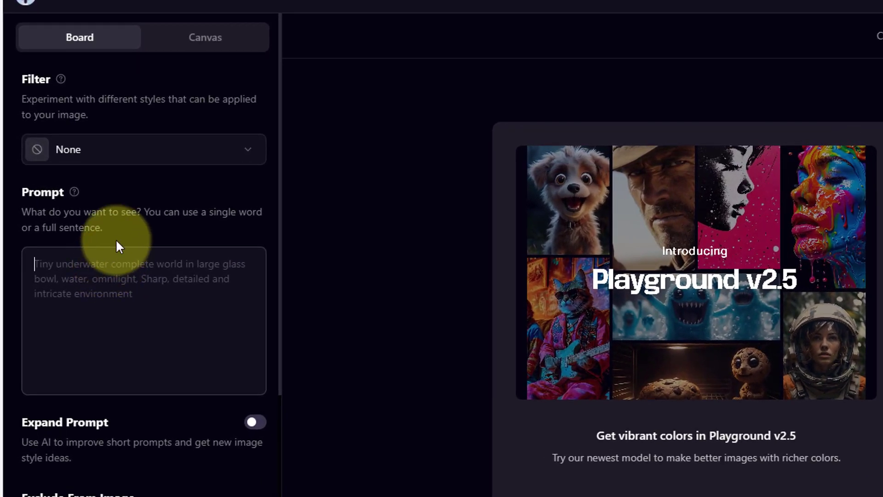
left_click(182, 159)
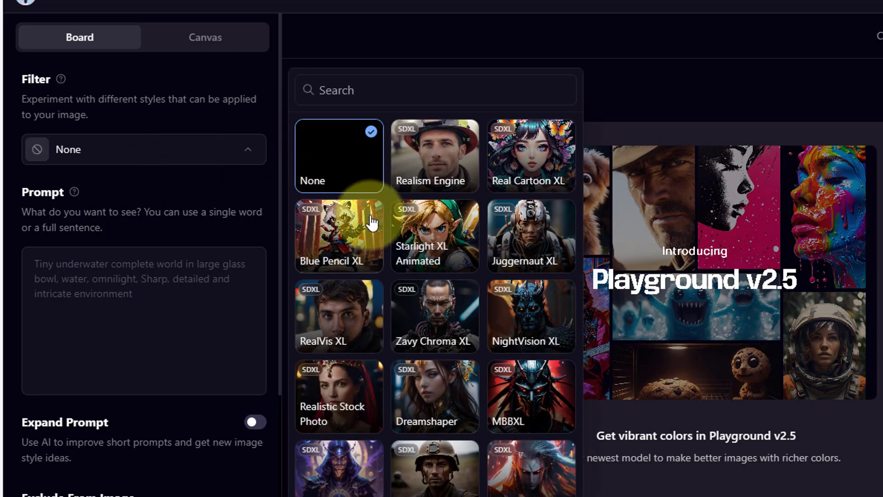
scroll(445, 252, "down", 4)
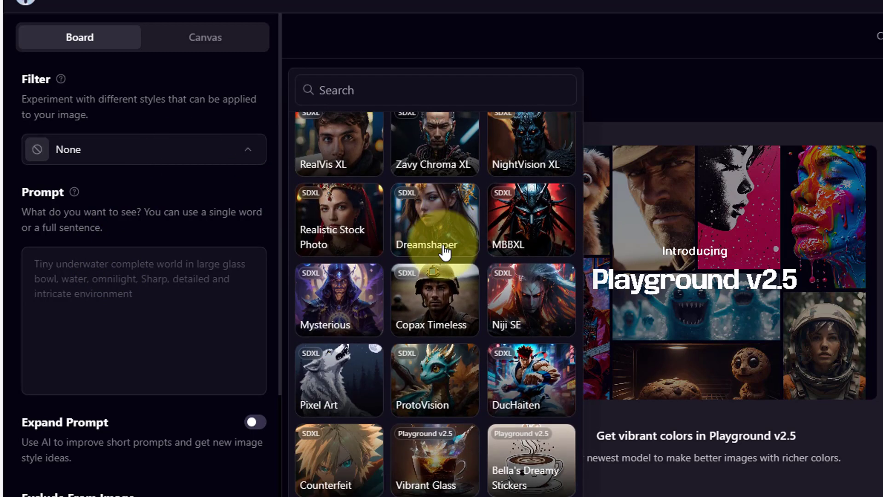
scroll(444, 252, "up", 4)
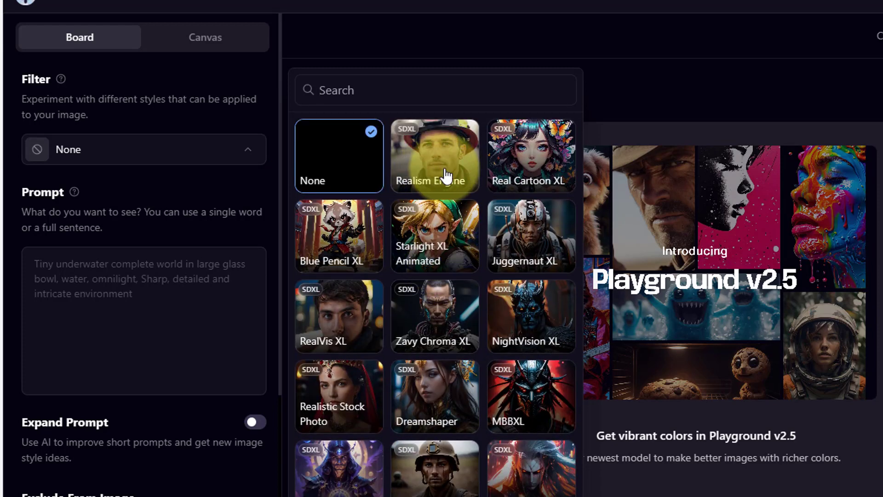
left_click(452, 306)
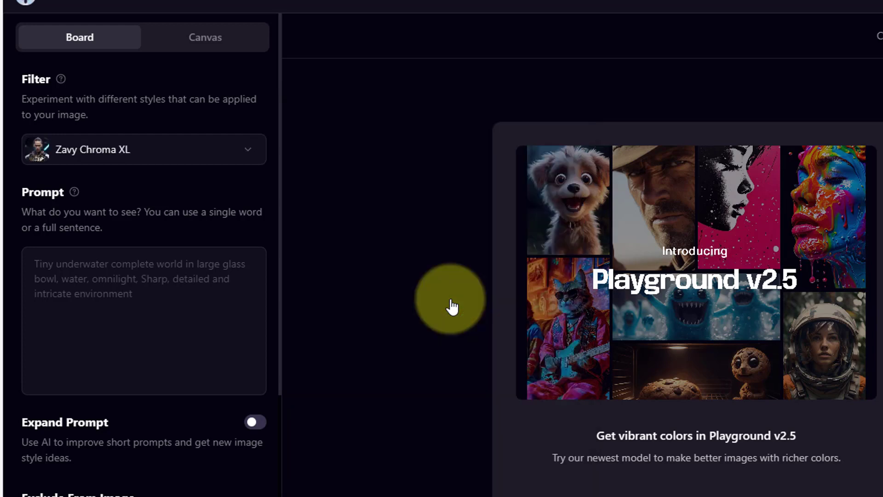
Try the Expand Prompt option, switch it back off, and review the terms under Exclude From Image.
scroll(225, 386, "down", 5)
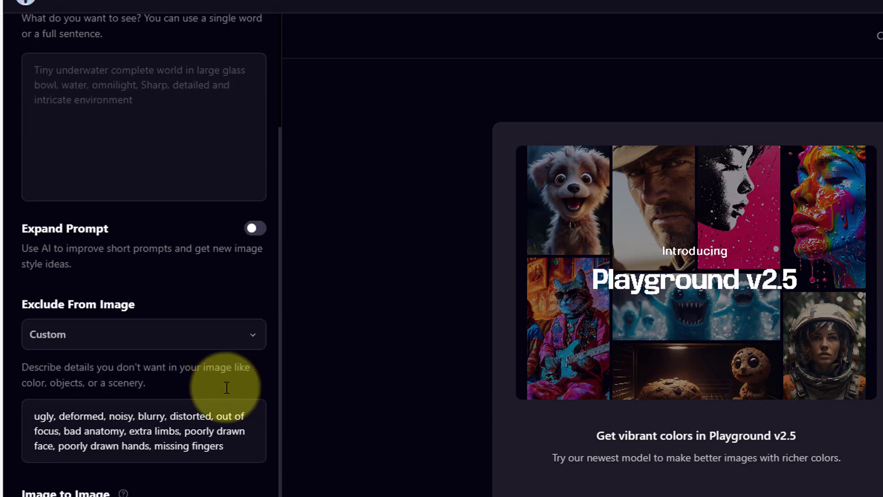
left_click(256, 229)
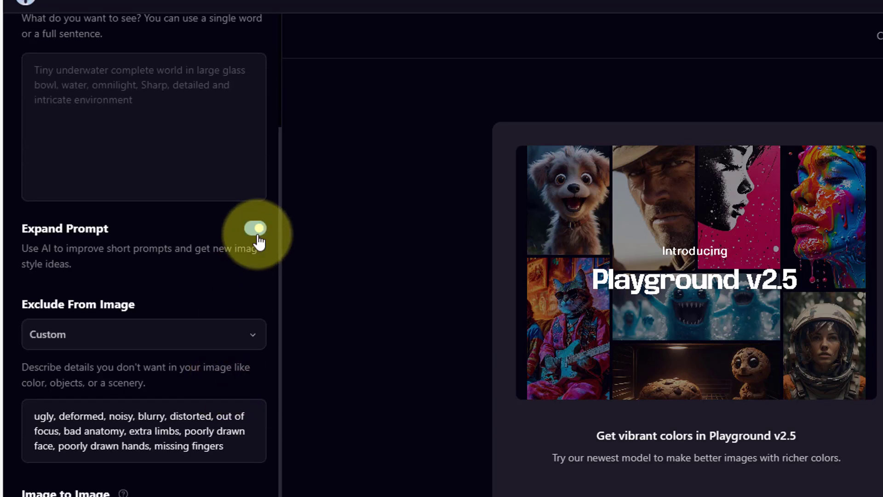
left_click(259, 240)
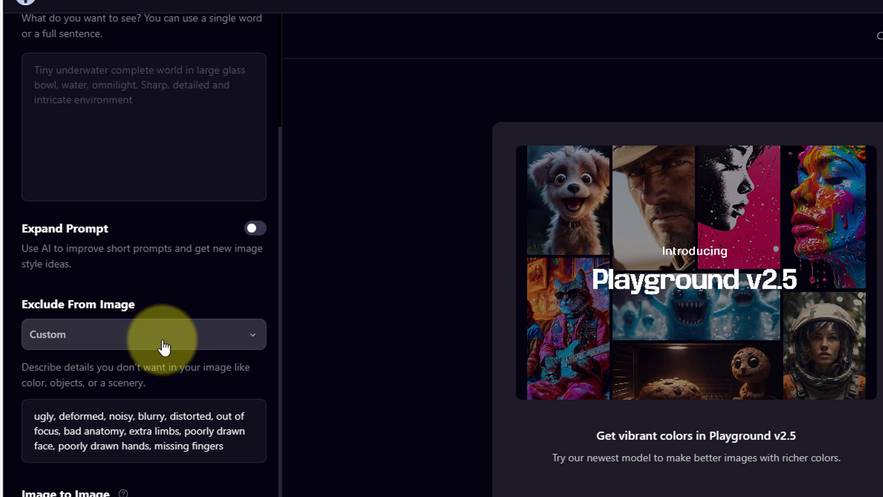
left_click(37, 418)
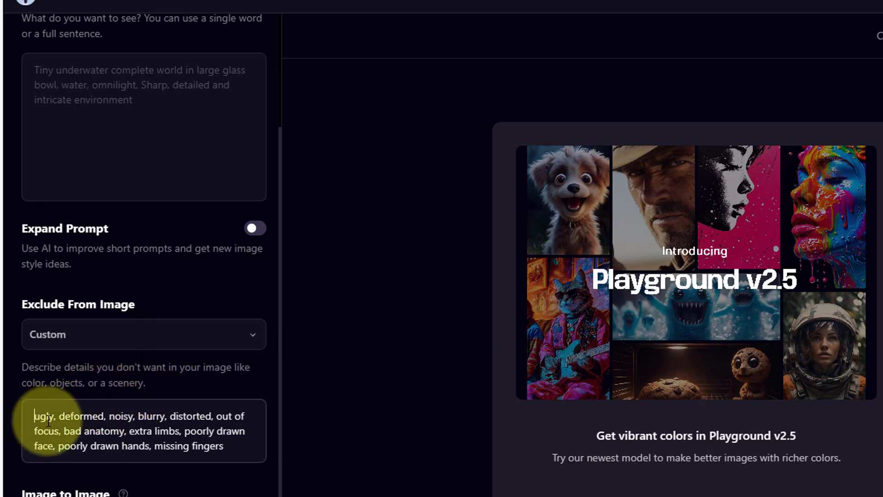
left_click_drag(48, 420, 246, 455)
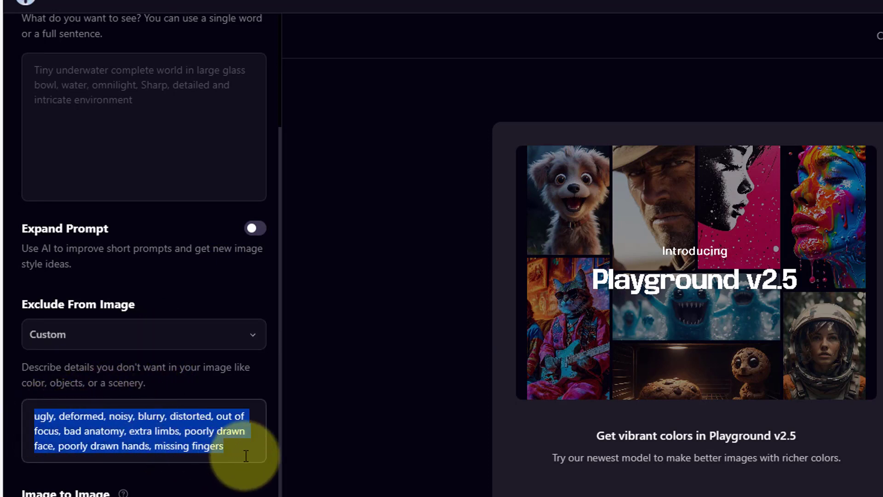
left_click(246, 456)
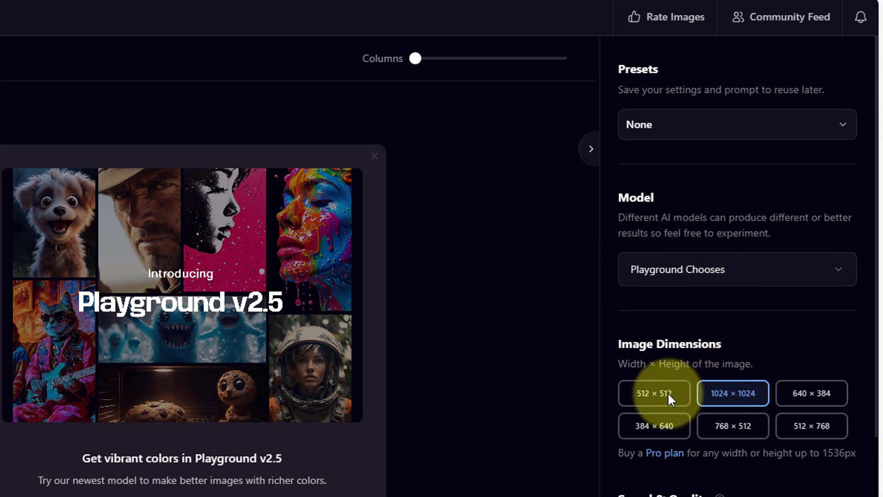
Try the image dimension choices and an image count of 4, going back to 1024 × 1024 and 1 image.
left_click(683, 394)
left_click(739, 392)
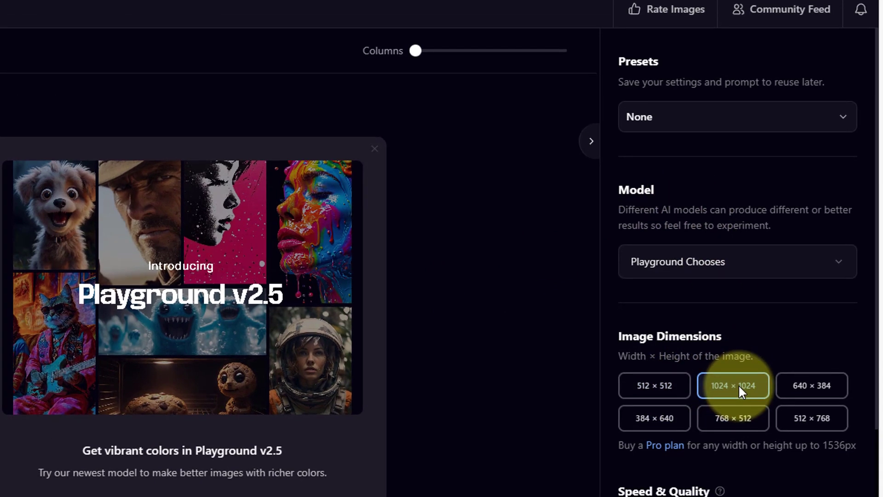
scroll(739, 347, "down", 5)
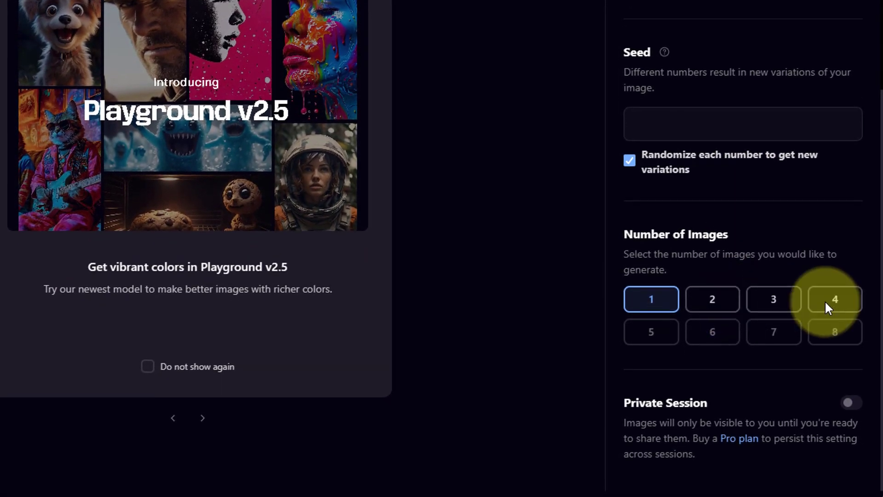
left_click(829, 299)
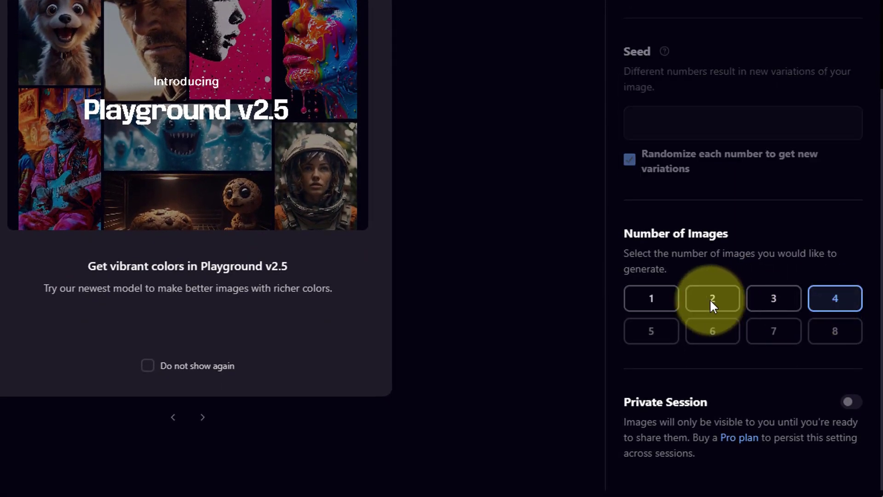
left_click(659, 298)
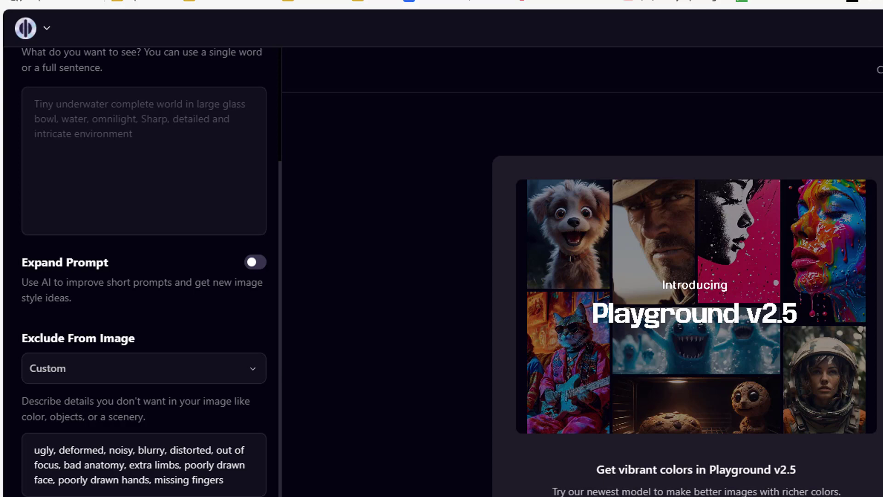
Enter "a cyberpunk man with a cool jacket and hairstyle, tattoo on neck, sunglasses and standing looking over city below. Lights glowing from buildings and raining, wet look.".
scroll(228, 276, "up", 4)
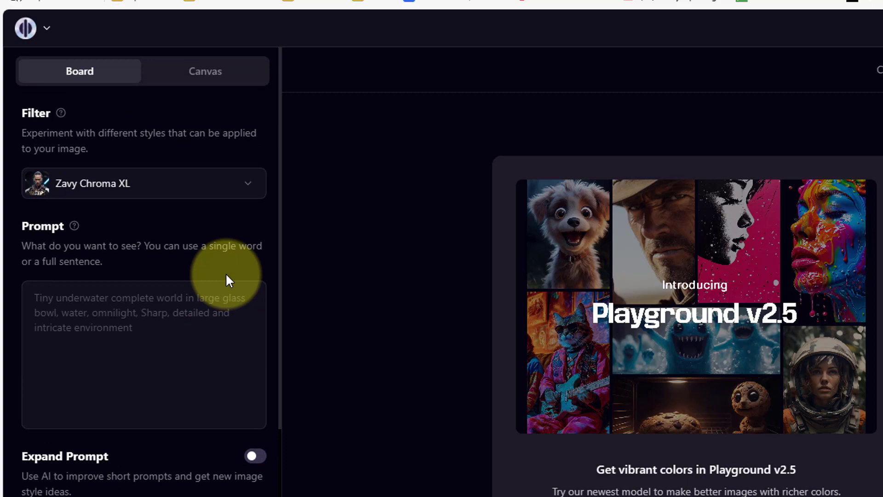
left_click(180, 294)
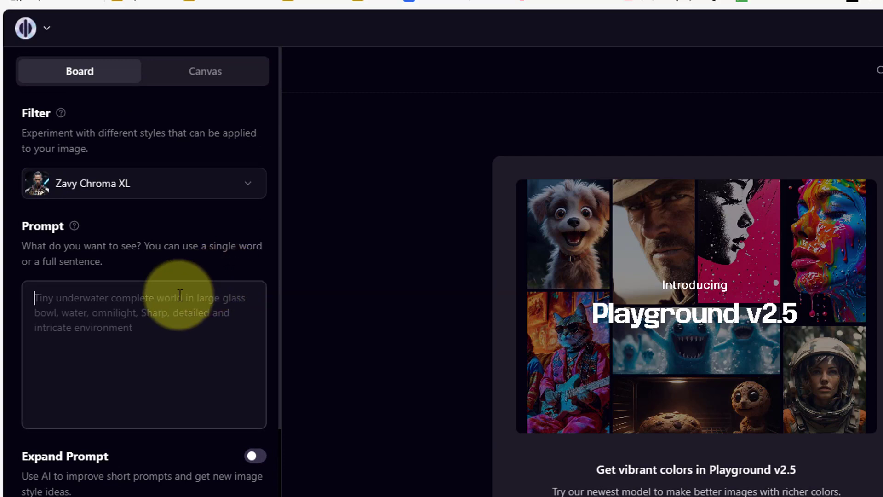
type("a cyberpunk man with a cool jacket and hairstyle, tattoo on neck, sunglasses and standing looking over city below. Lights glowing from buildings and raining, wet look.")
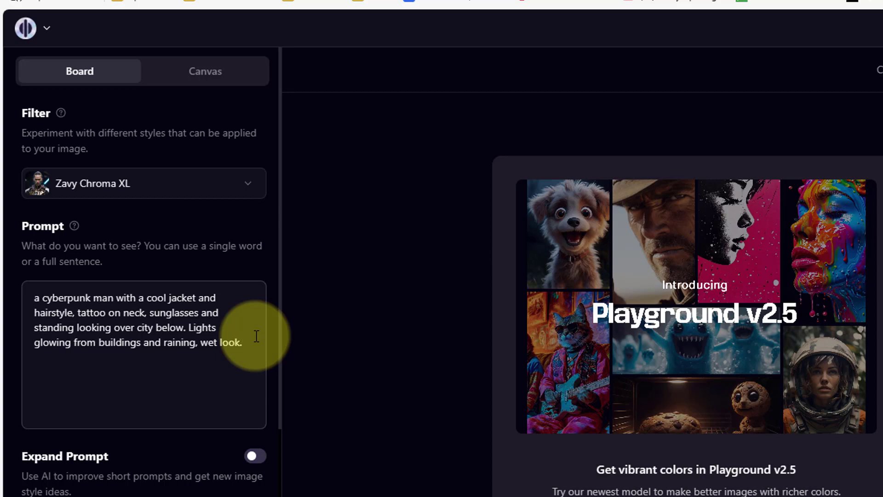
Generate the cyberpunk image from the prompt and inspect the result.
scroll(233, 339, "down", 5)
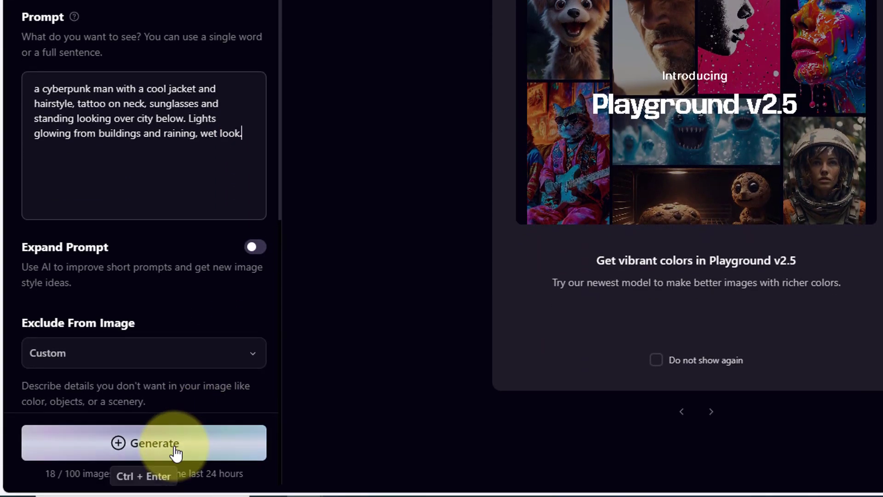
left_click(176, 454)
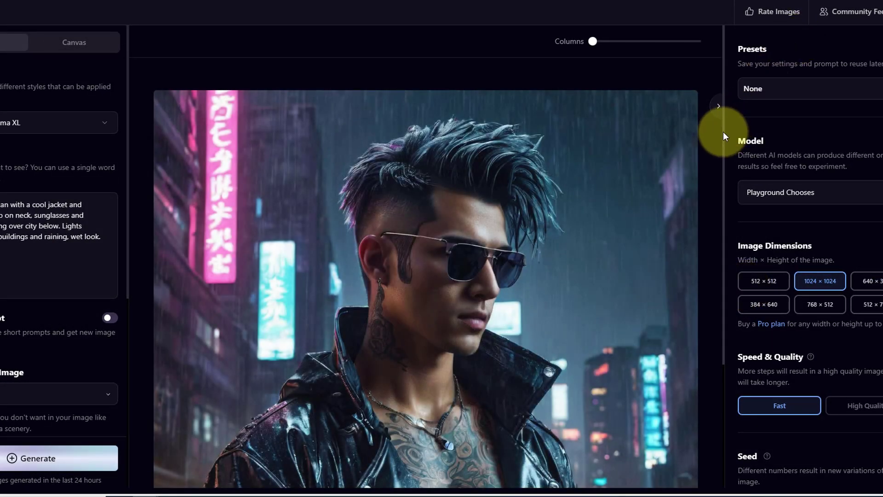
left_click_drag(723, 132, 732, 174)
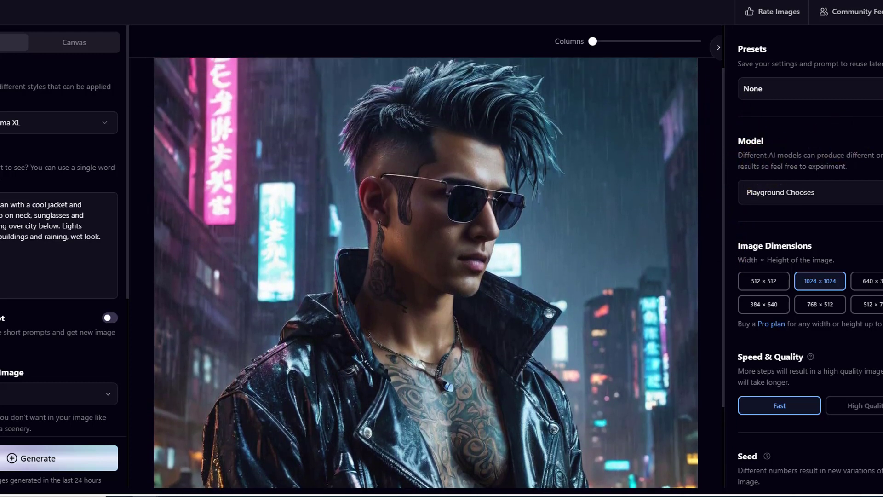
scroll(60, 257, "down", 7)
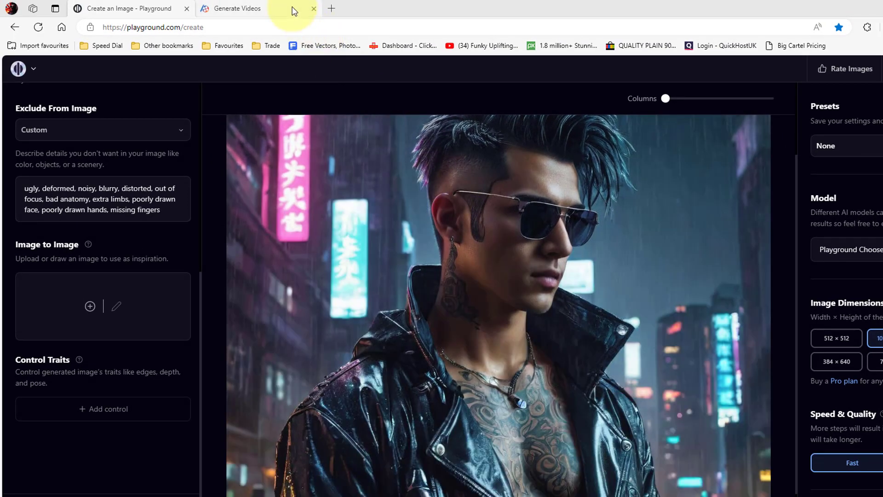
Switch to PixVerse and enter the video prompt "anime girl sitting on a bench reading a book next to a lake.".
left_click(295, 10)
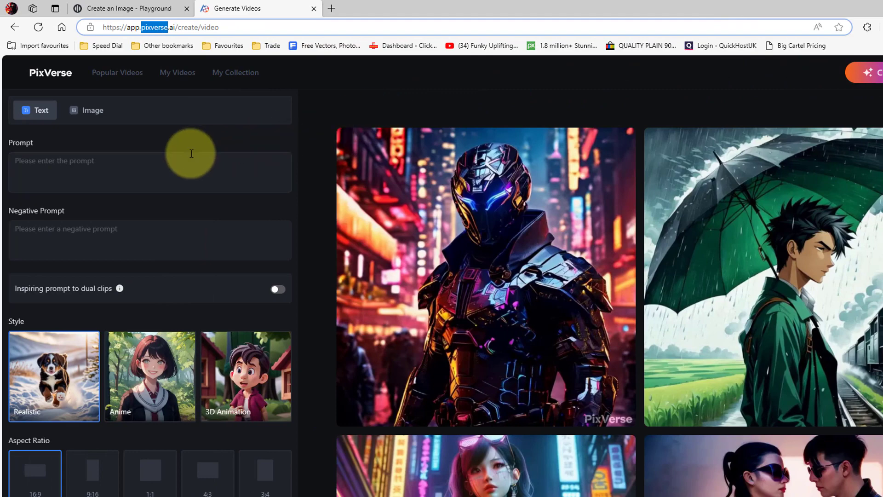
left_click(191, 154)
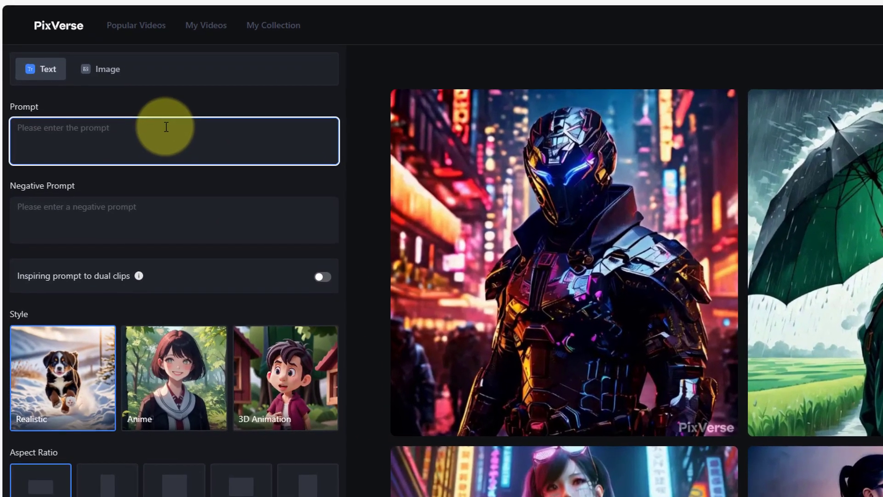
left_click(156, 218)
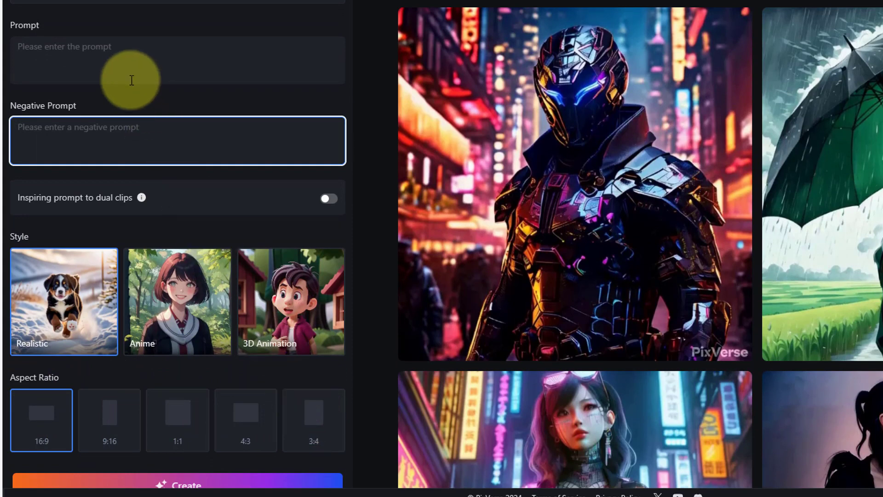
left_click(113, 60)
type("anime girl sitting on a bench reading a book next to a lake.")
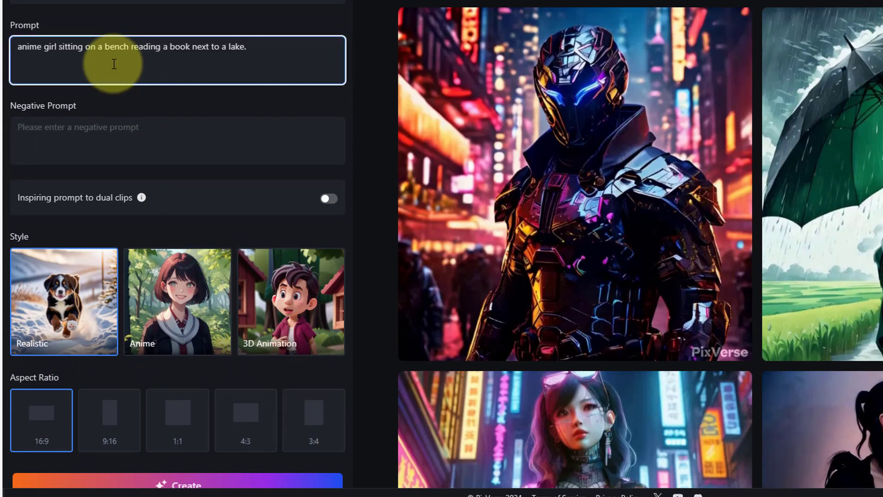
Set the video style to Anime and create the video from the text prompt.
left_click(180, 282)
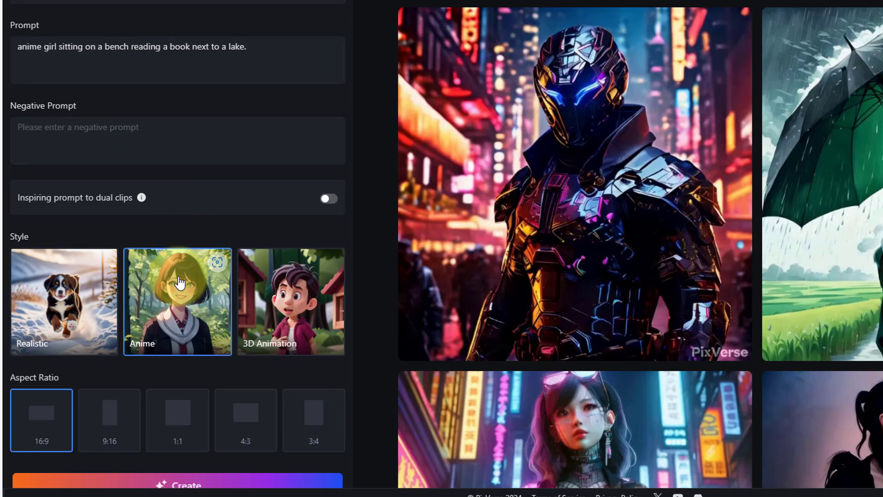
scroll(197, 460, "down", 1)
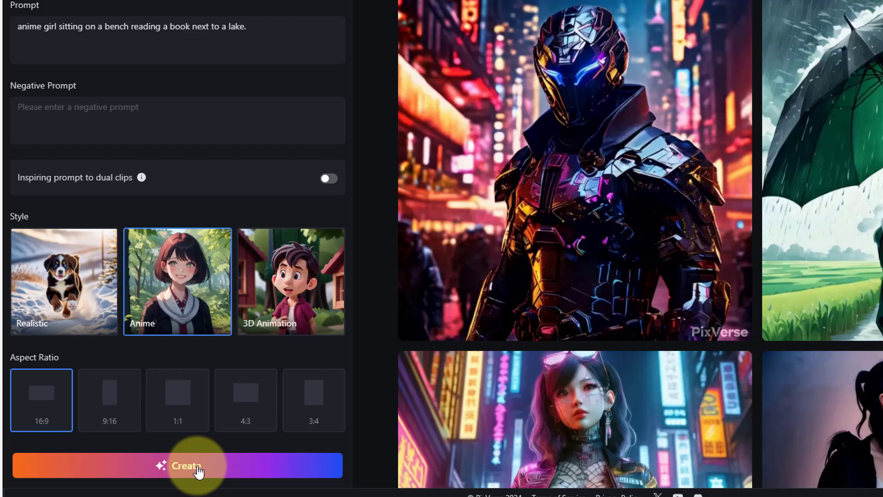
left_click(199, 472)
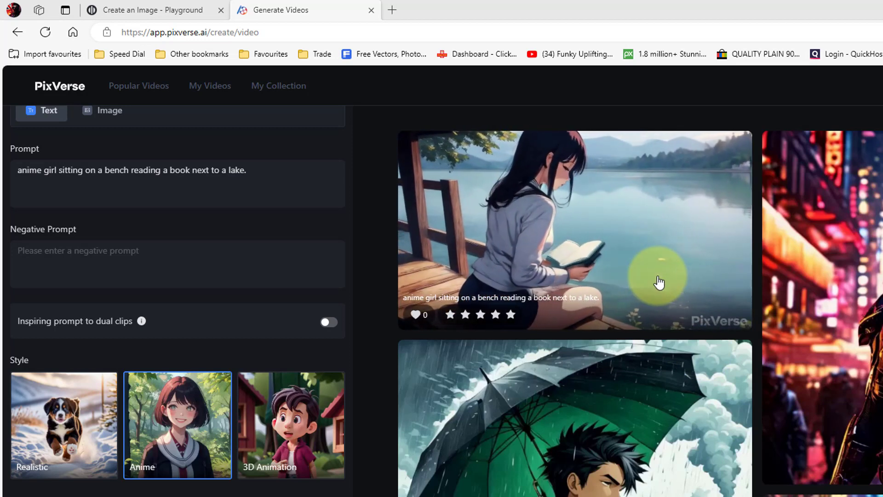
Upscale the generated video of the girl by the lake and view the upscaled version.
left_click(659, 282)
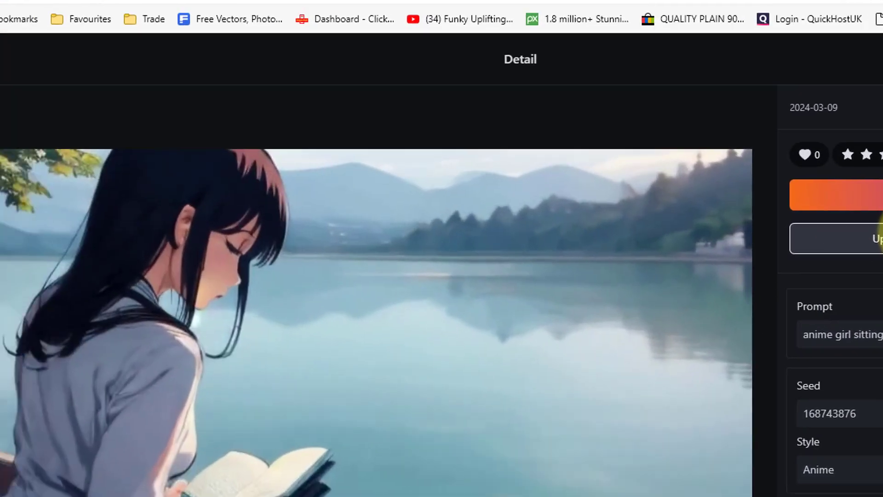
left_click(592, 234)
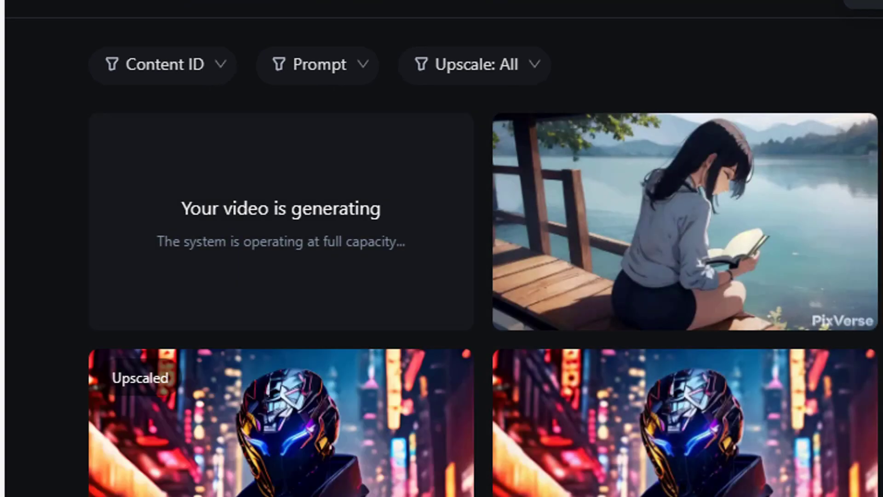
left_click(327, 252)
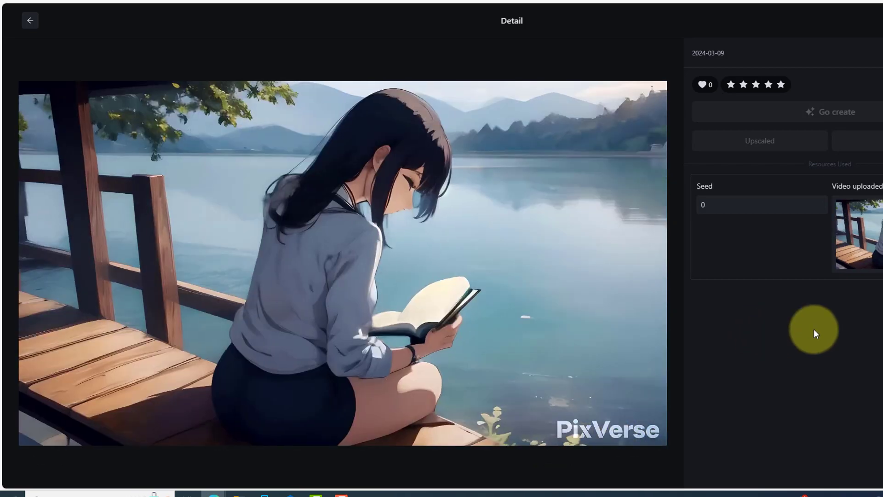
key("Escape")
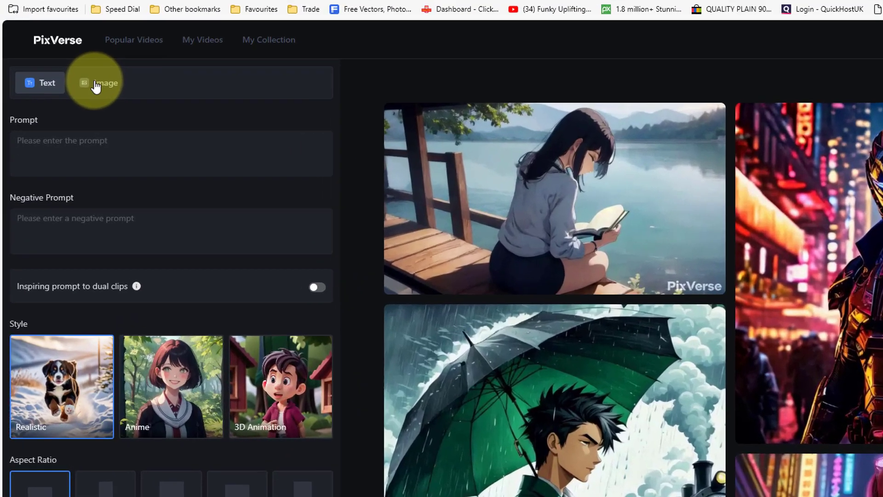
Switch to image-to-video creation and upload the cyberpunk man JPEG from the Downloads folder as the source image.
left_click(96, 85)
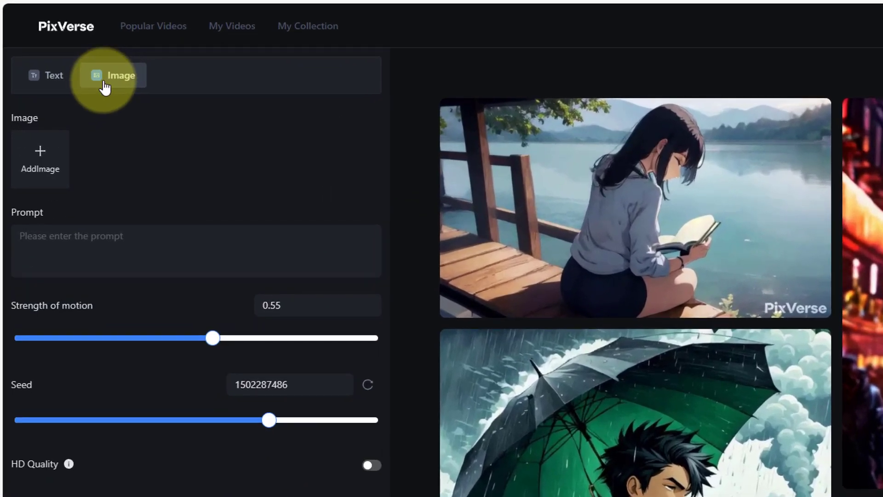
mouse_move(44, 156)
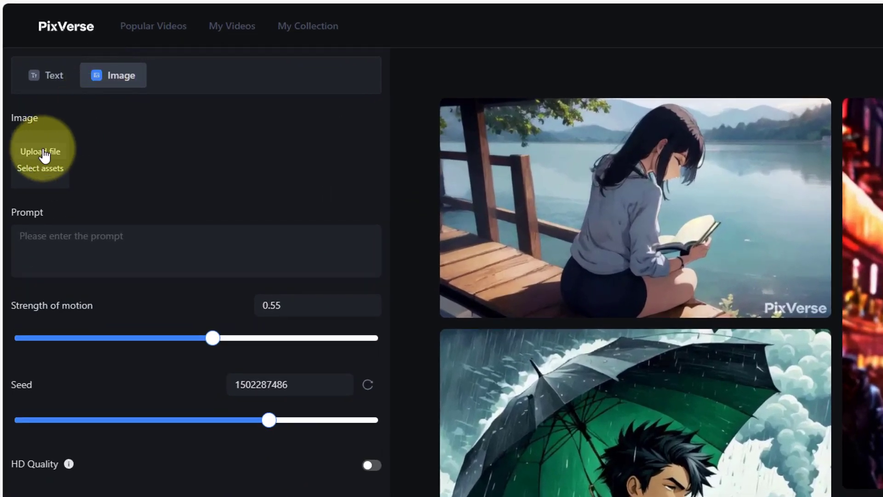
left_click(44, 156)
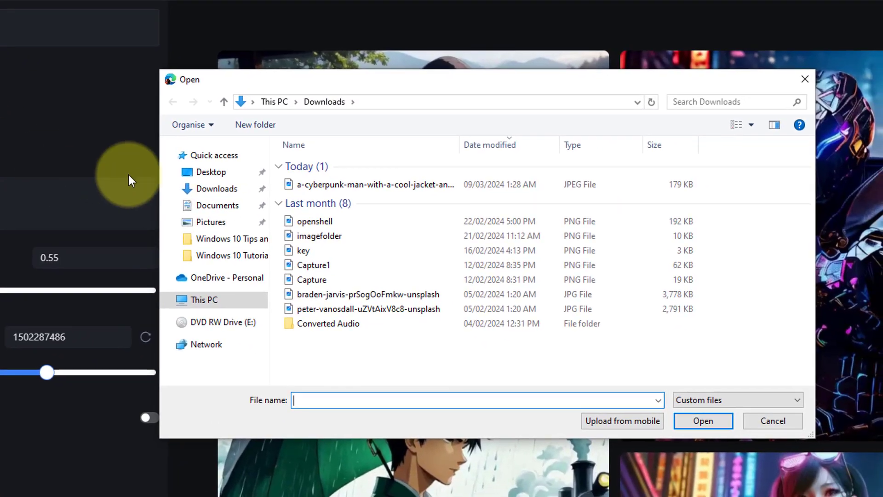
left_click(378, 189)
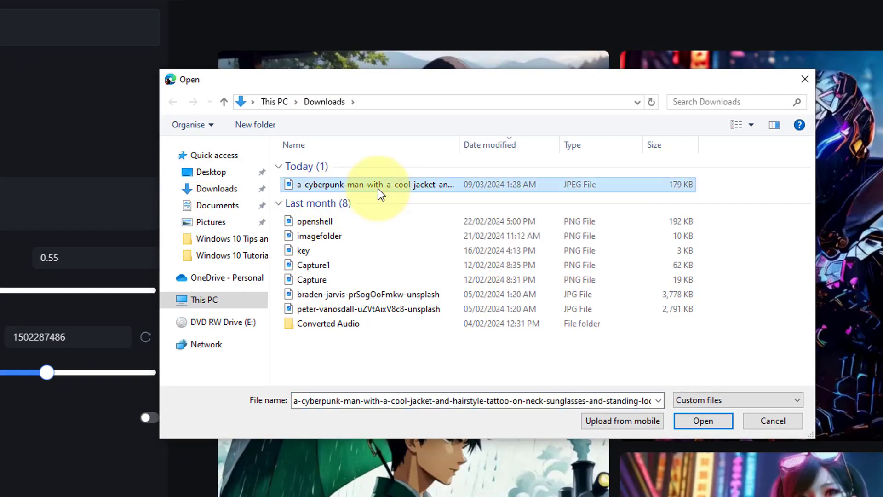
left_click(708, 421)
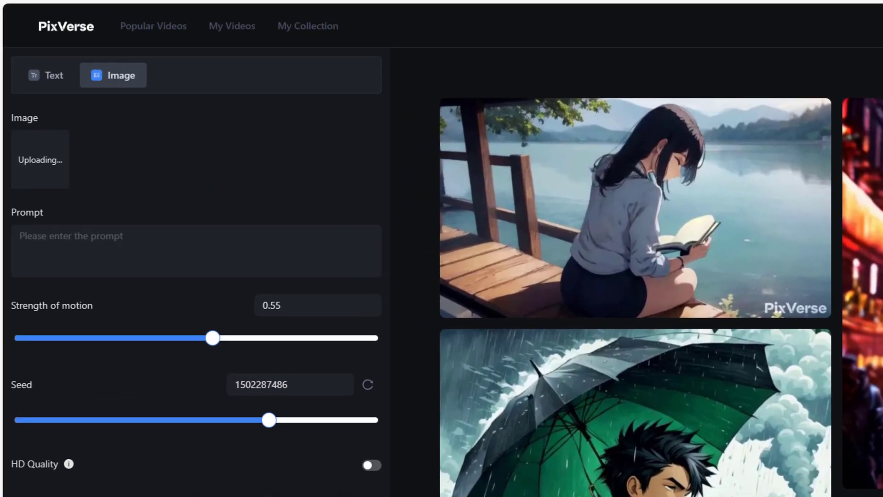
Create the video with the prompt "city lights, man standing in the rain, wet look, turning to face camera." and open the generated video.
left_click(280, 227)
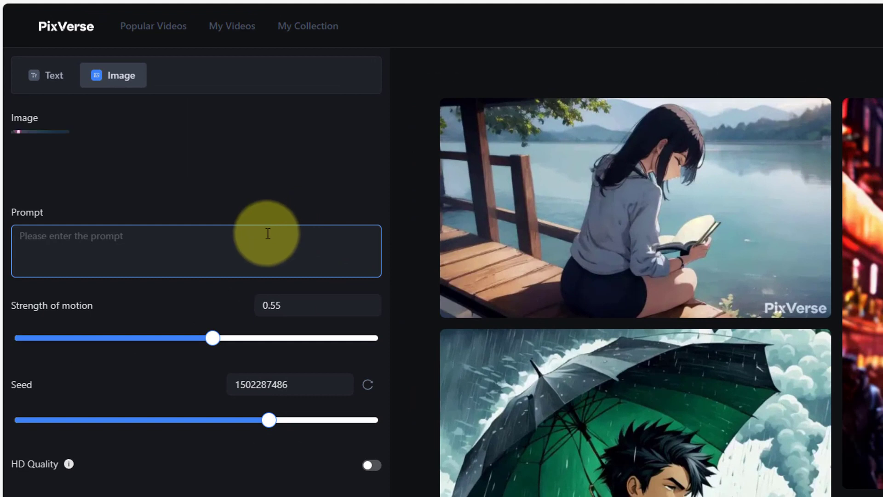
type("city lights, man standing in the rain, wet look, turning to face camera")
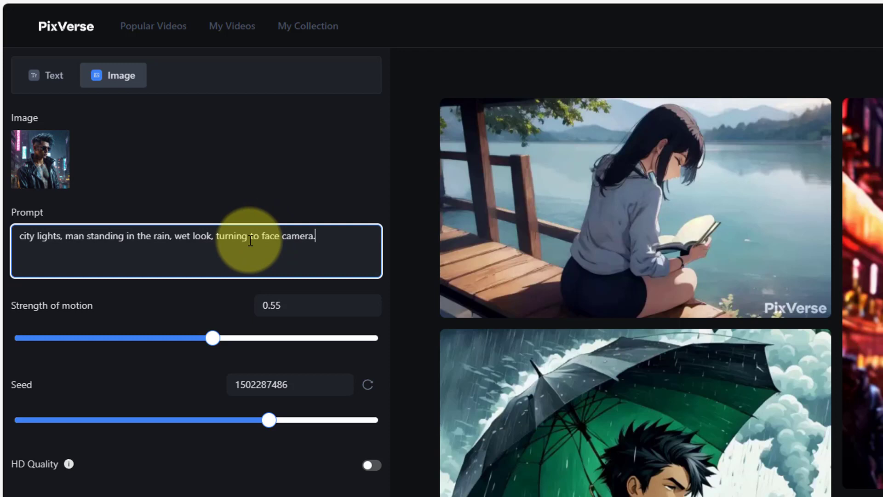
scroll(251, 241, "down", 3)
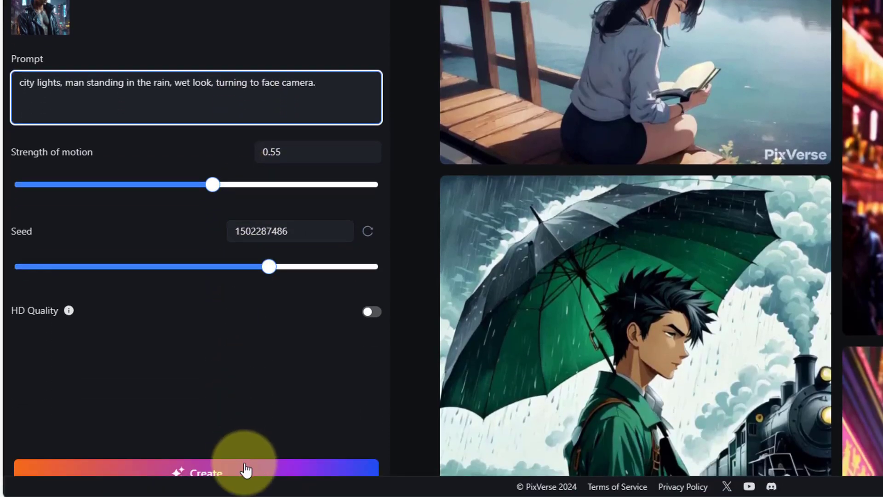
scroll(242, 460, "down", 1)
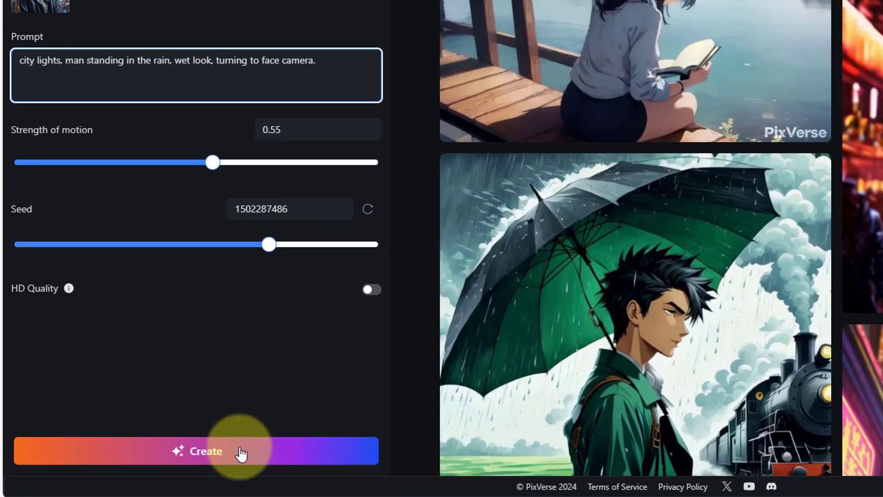
left_click(241, 453)
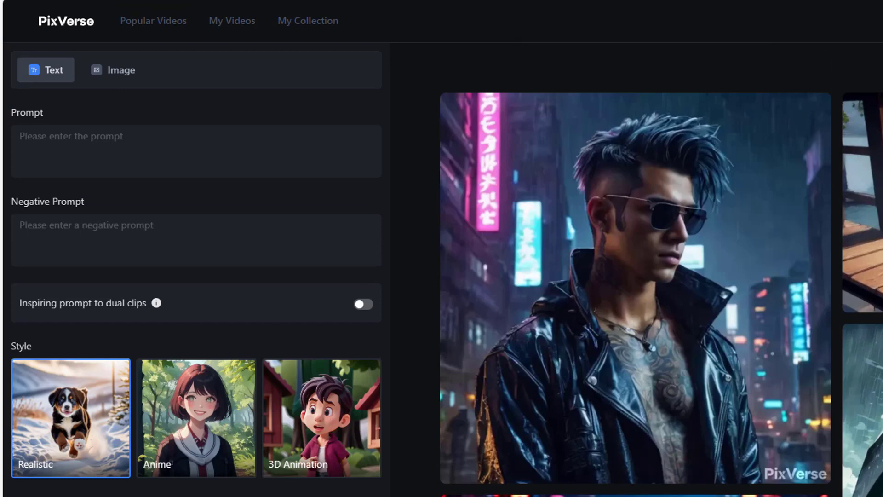
left_click(664, 294)
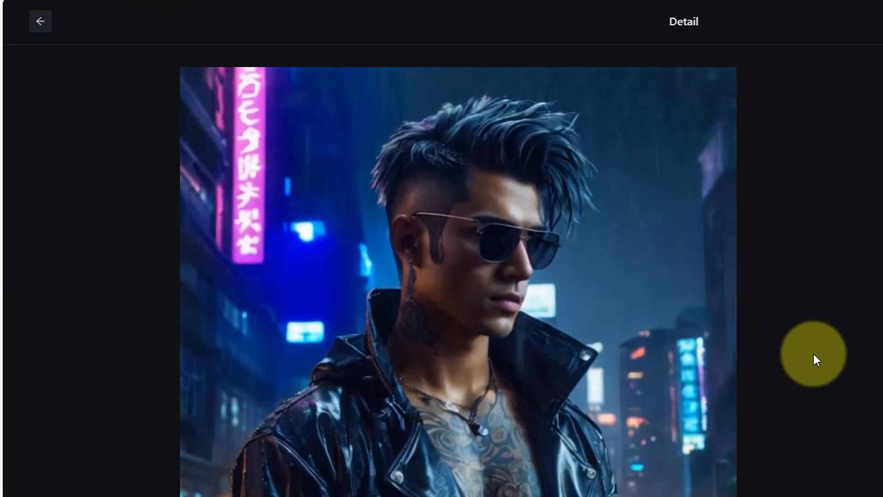